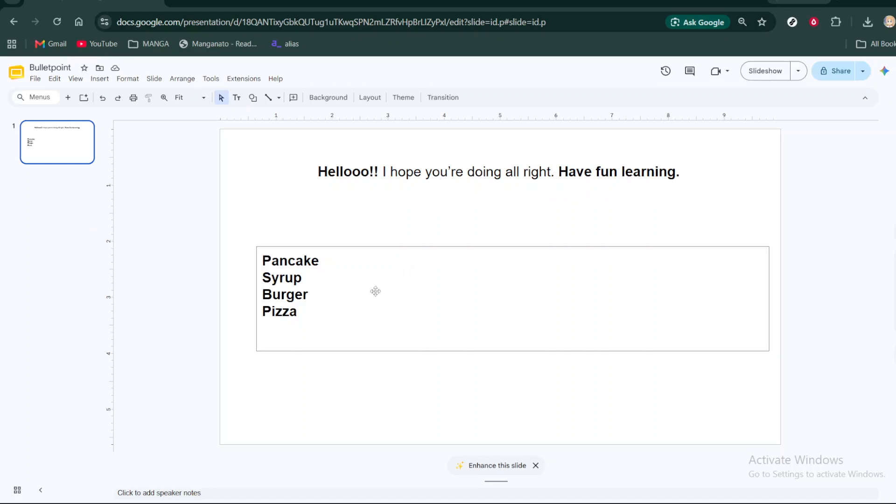
Step: Number the Pancake line by entering "1." in front of it, and remove that numbering again
{"action": "left_click", "coordinate": [306, 281]}
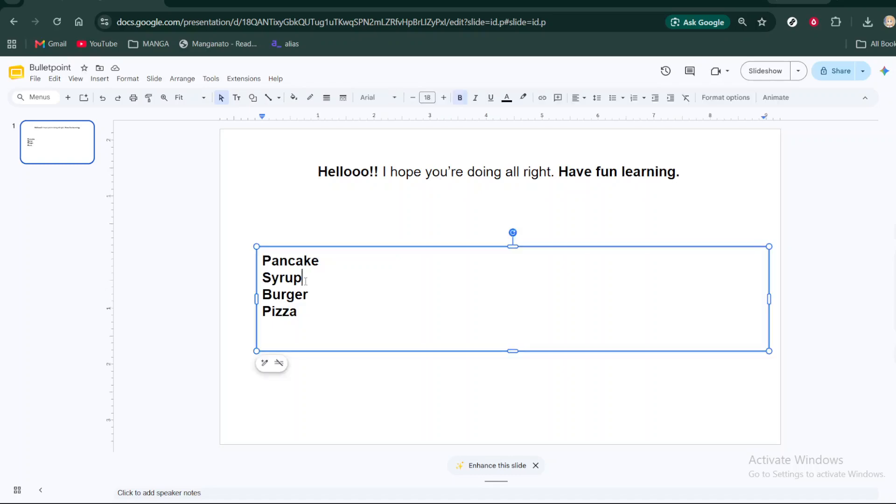
{"action": "left_click", "coordinate": [263, 258]}
{"action": "type", "text": "1."}
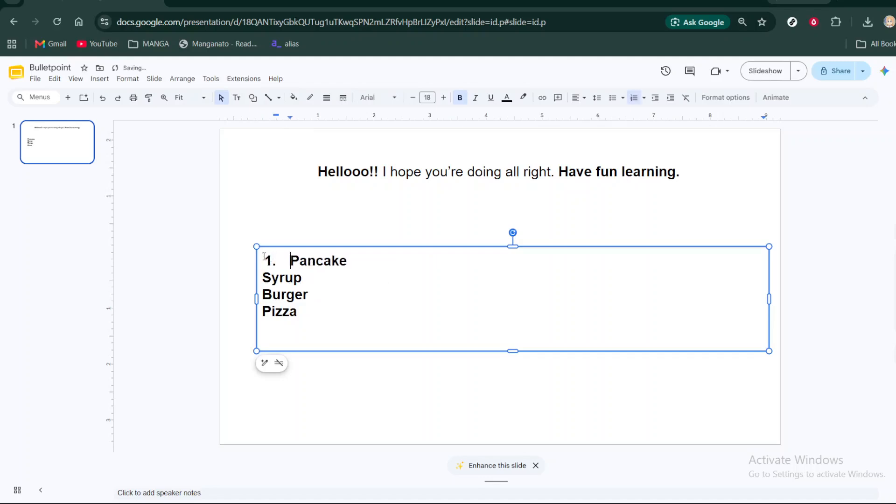
{"action": "key", "text": "ctrl+z"}
{"action": "key", "text": "BackSpace"}
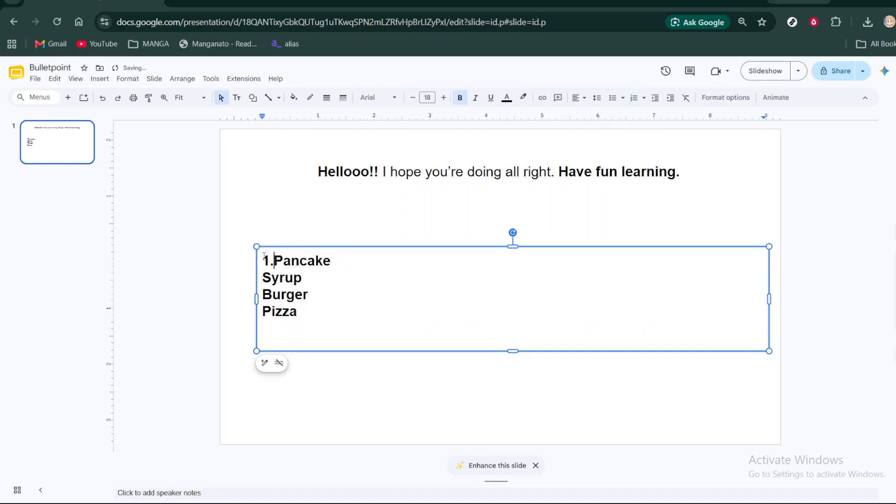
{"action": "key", "text": "BackSpace"}
{"action": "key", "text": "BackSpace"}
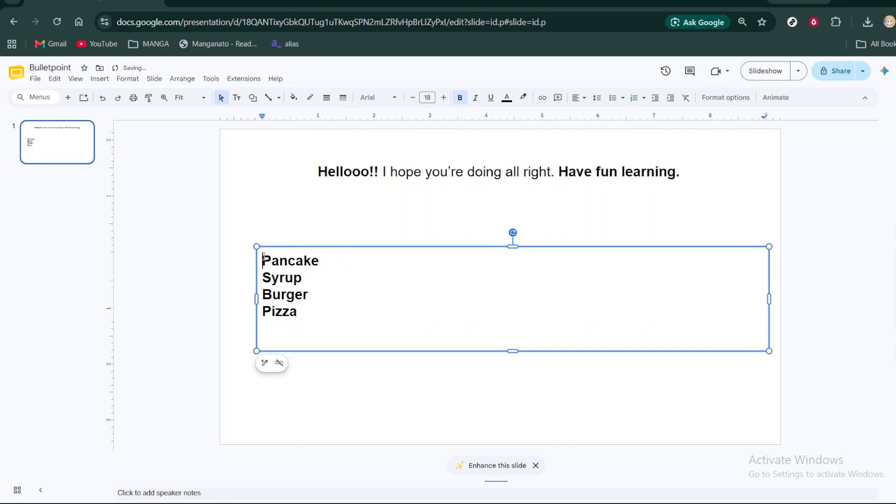
{"action": "left_click", "coordinate": [329, 334]}
{"action": "double_click", "coordinate": [317, 315]}
{"action": "left_click", "coordinate": [285, 242]}
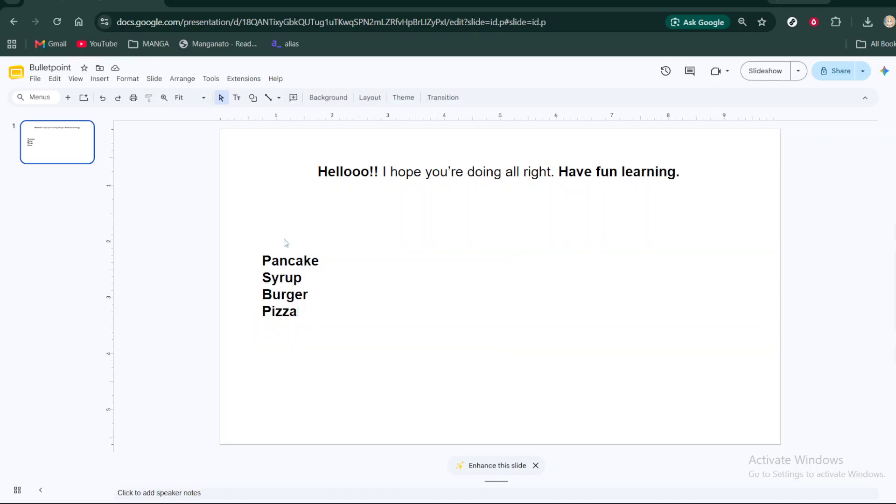
Step: Turn the four food lines, from Pancake to Pizza, into a numbered list
{"action": "left_click", "coordinate": [281, 264]}
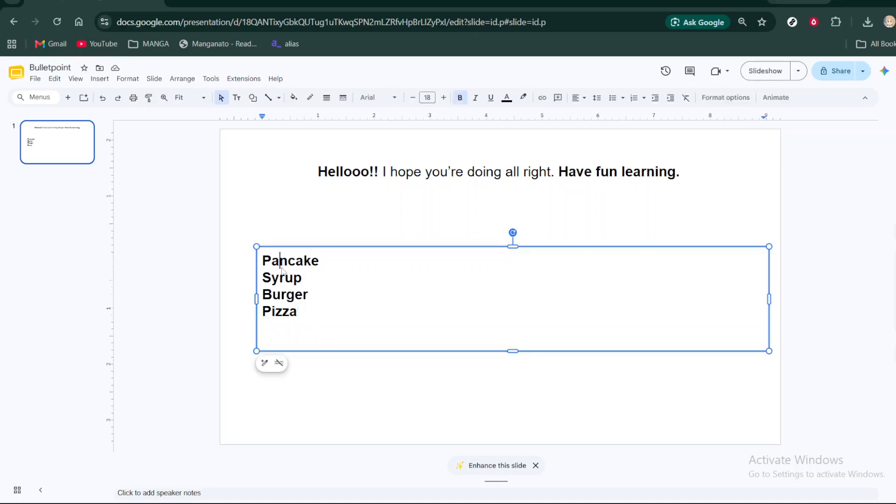
{"action": "left_click", "coordinate": [263, 257]}
{"action": "left_click_drag", "start_coordinate": [313, 320], "coordinate": [222, 233]}
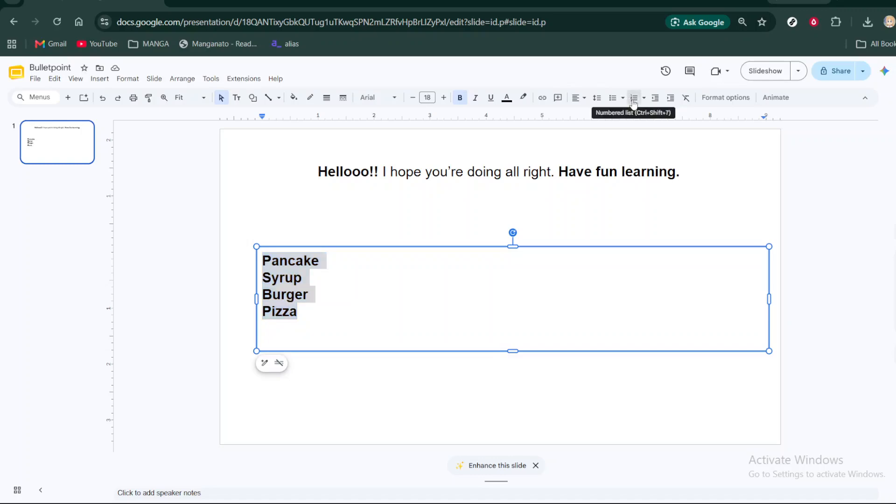
{"action": "left_click", "coordinate": [633, 99]}
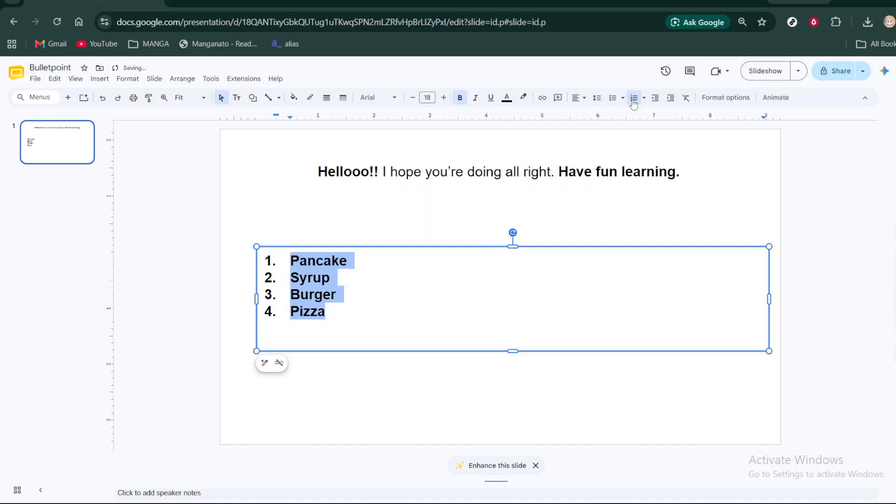
Step: Change the food list's numbering style to the 1) a) i) parenthesis format
{"action": "left_click", "coordinate": [644, 98]}
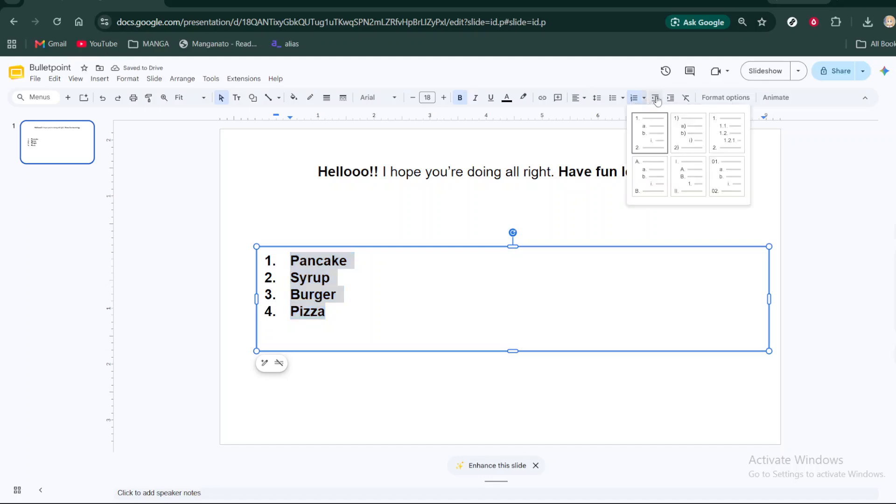
{"action": "left_click", "coordinate": [682, 149]}
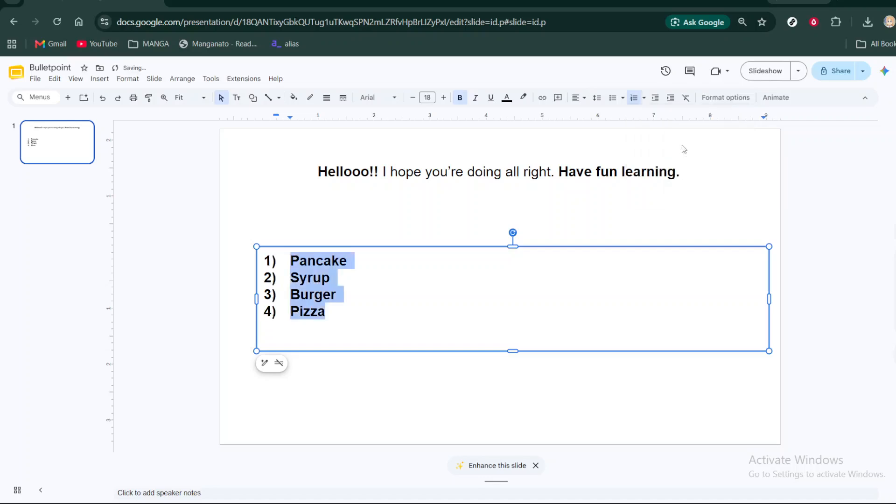
{"action": "left_click", "coordinate": [644, 97]}
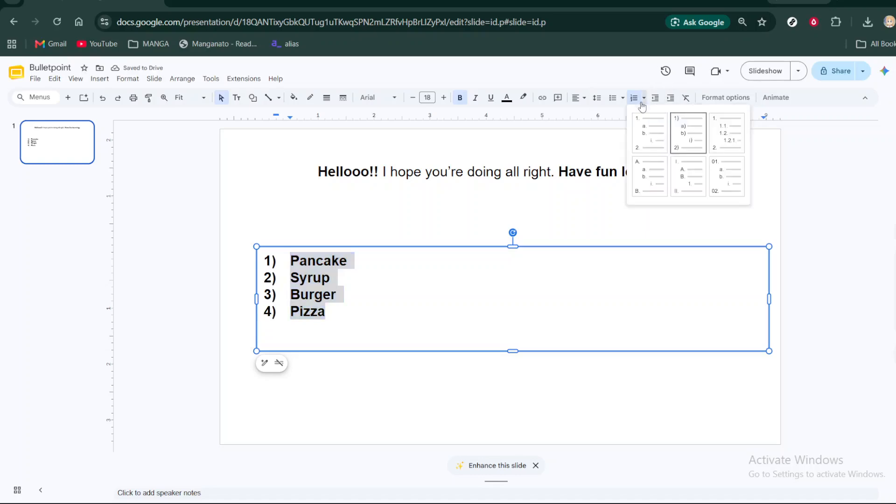
{"action": "left_click", "coordinate": [706, 146]}
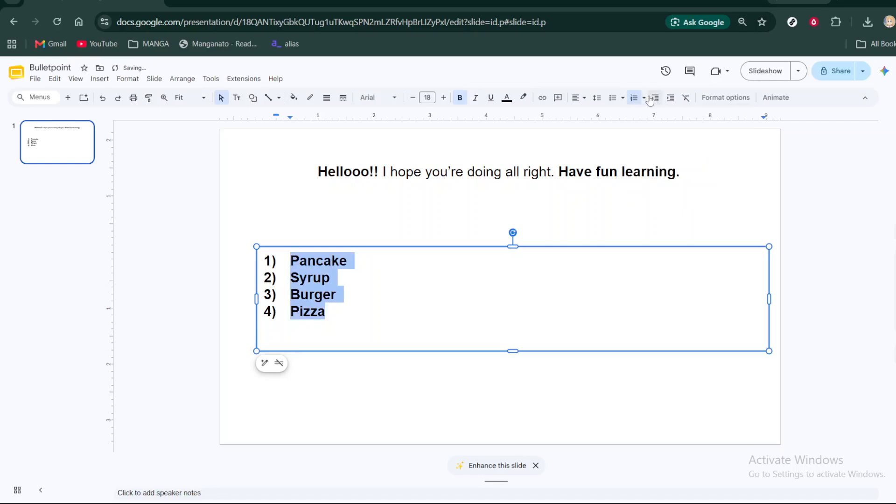
Step: Insert a new numbered item reading "New number" directly after Pancake
{"action": "left_click", "coordinate": [419, 258]}
{"action": "key", "text": "Return"}
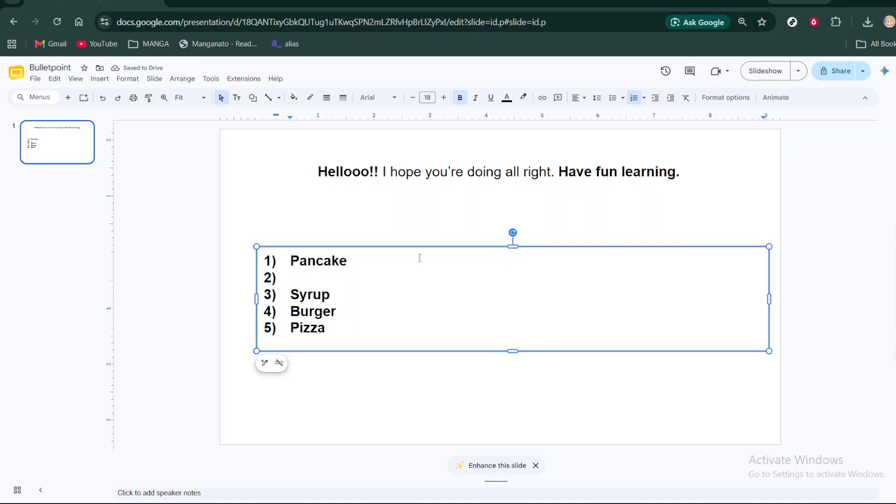
{"action": "type", "text": "New n"}
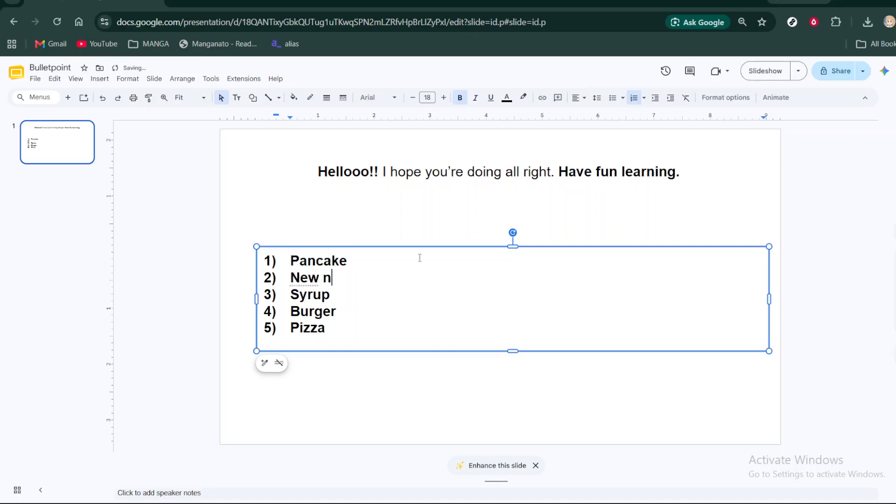
{"action": "type", "text": "umber"}
Step: Add an unnumbered line with a dash bullet reading "new" below the "New number" item
{"action": "key", "text": "Return"}
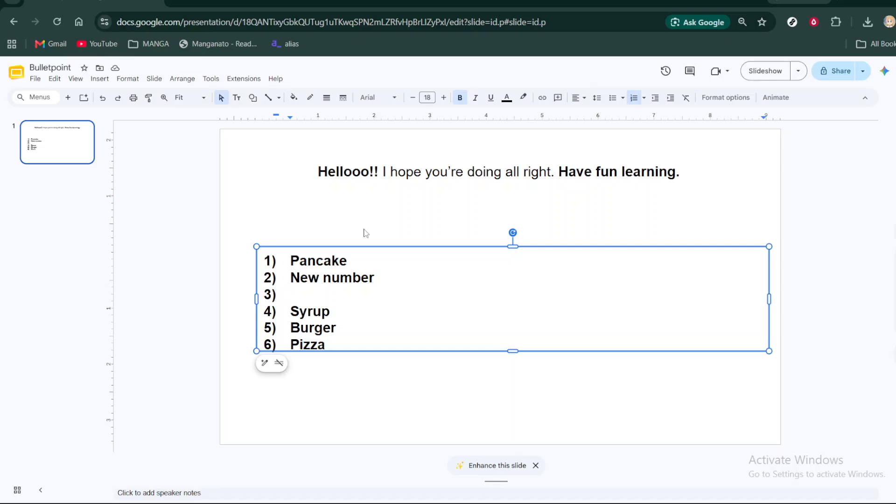
{"action": "key", "text": "BackSpace"}
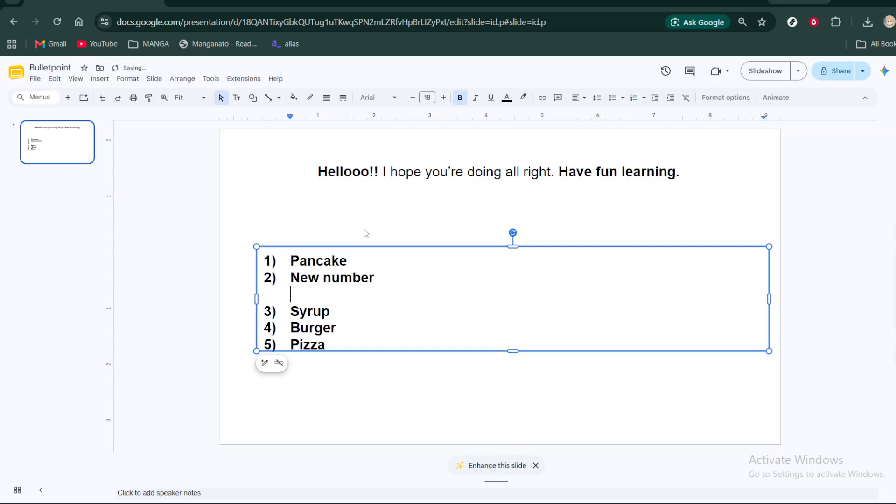
{"action": "key", "text": "BackSpace"}
{"action": "type", "text": "- new"}
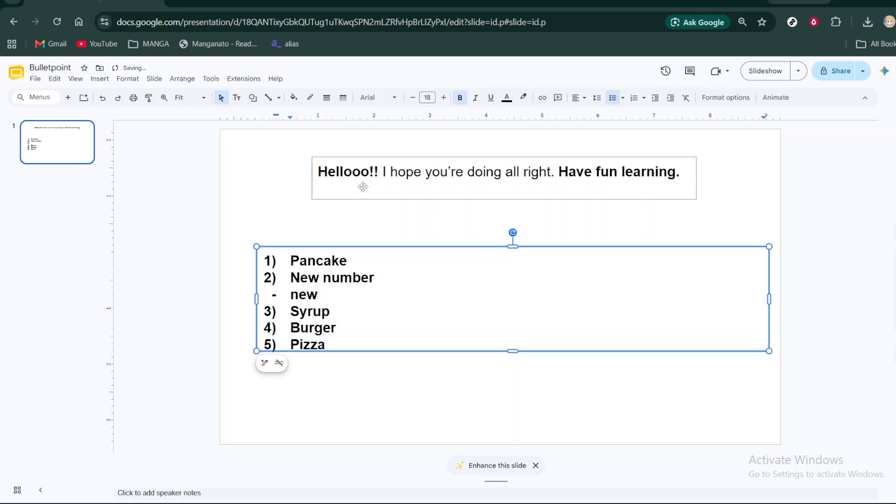
Step: Replace the dash-bulleted line's text with "You can write here"
{"action": "key", "text": "BackSpace"}
{"action": "key", "text": "BackSpace"}
{"action": "key", "text": "BackSpace"}
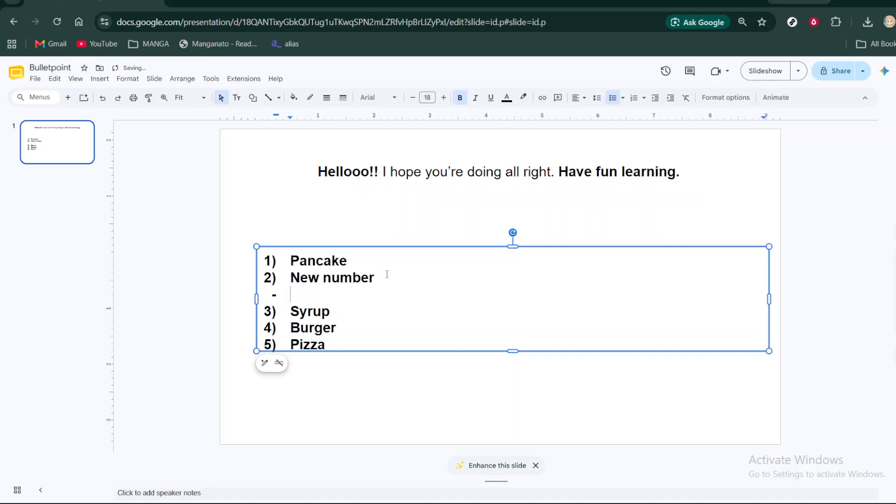
{"action": "type", "text": "you can w"}
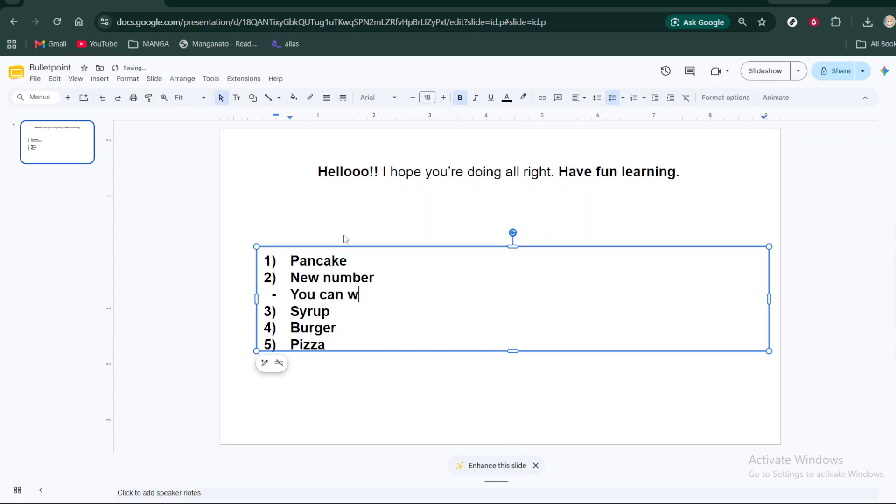
{"action": "type", "text": "rit"}
{"action": "type", "text": "re"}
{"action": "key", "text": "BackSpace"}
{"action": "key", "text": "BackSpace"}
{"action": "type", "text": "e here"}
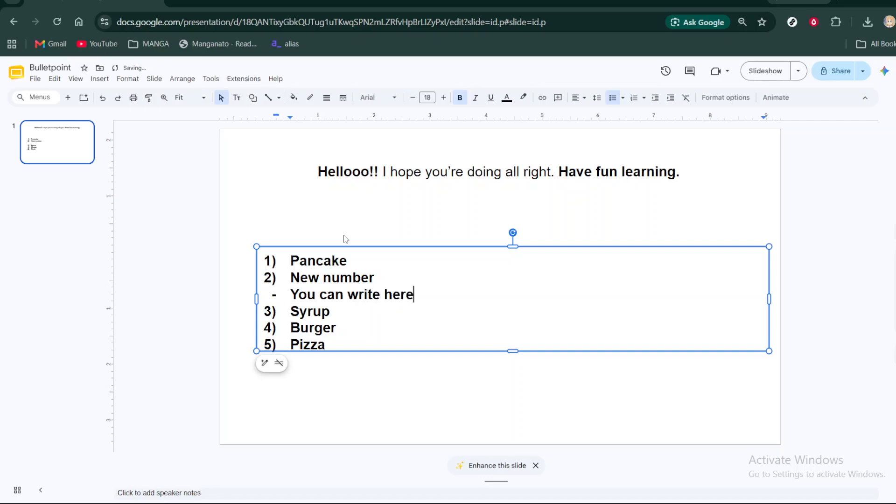